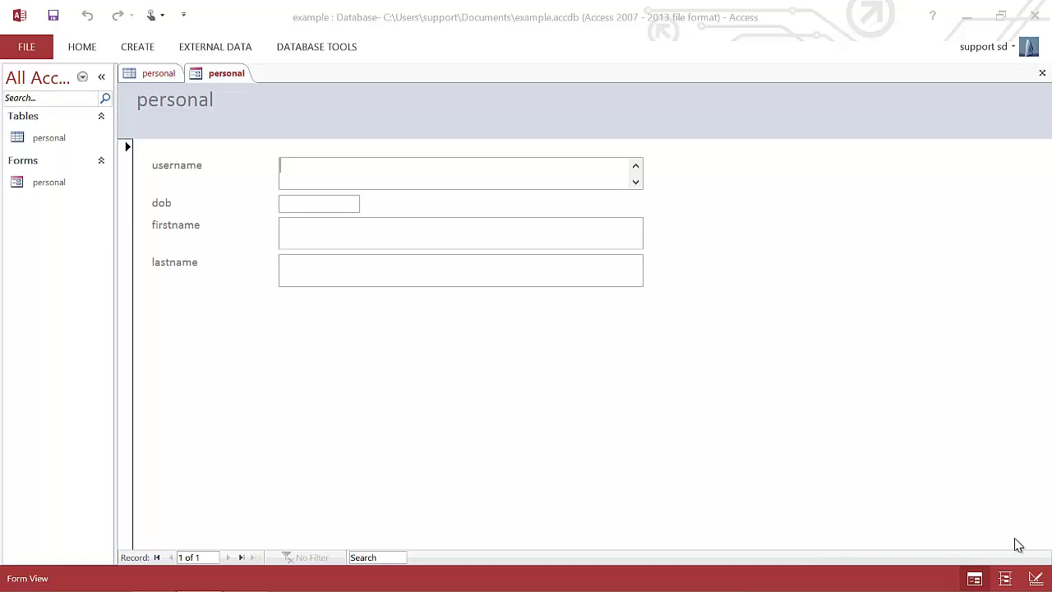
Step: Switch from the personal form to the personal table's datasheet showing its two records
left_click(150, 74)
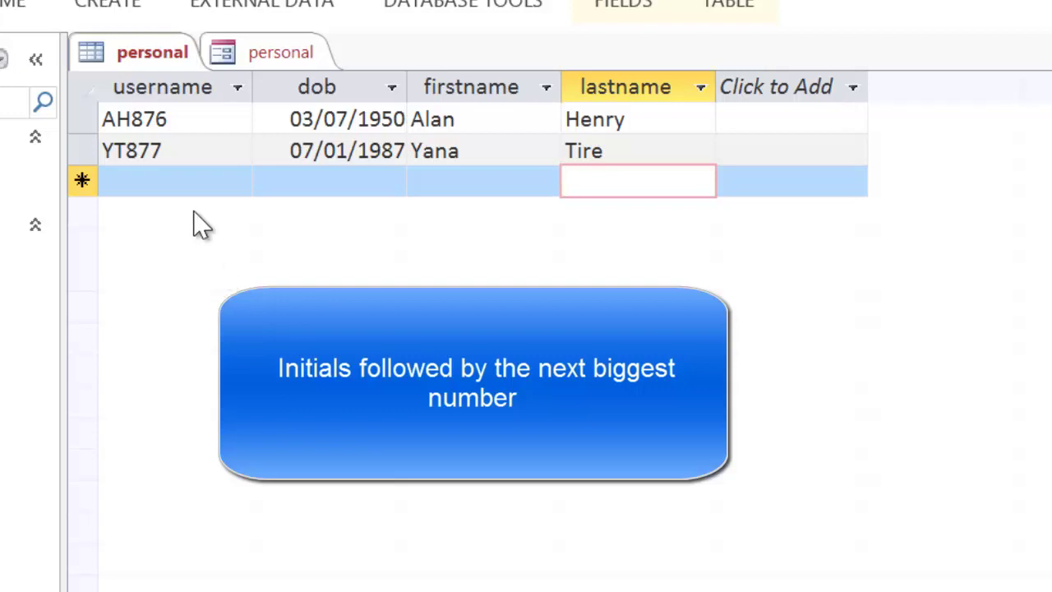
Step: Enter the new person's first and last name in a new row, dismissing the missing-username warning
left_click(443, 192)
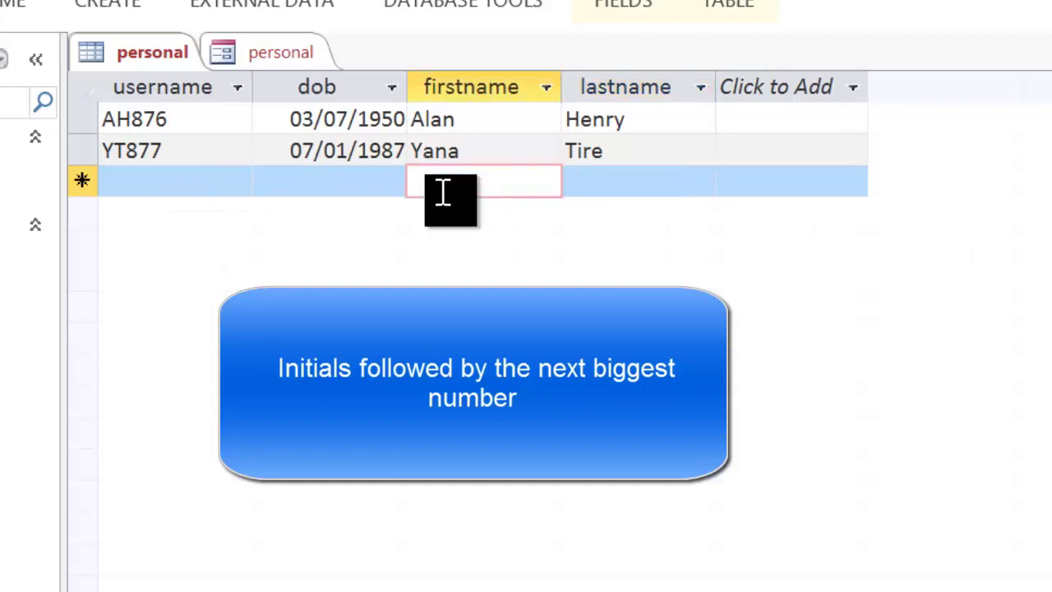
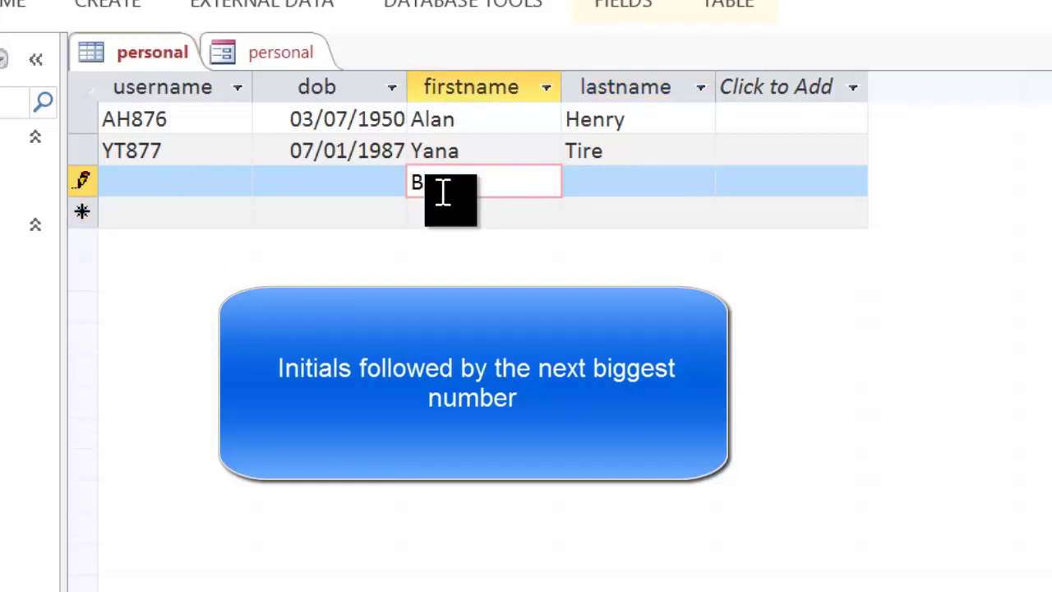
key("Tab")
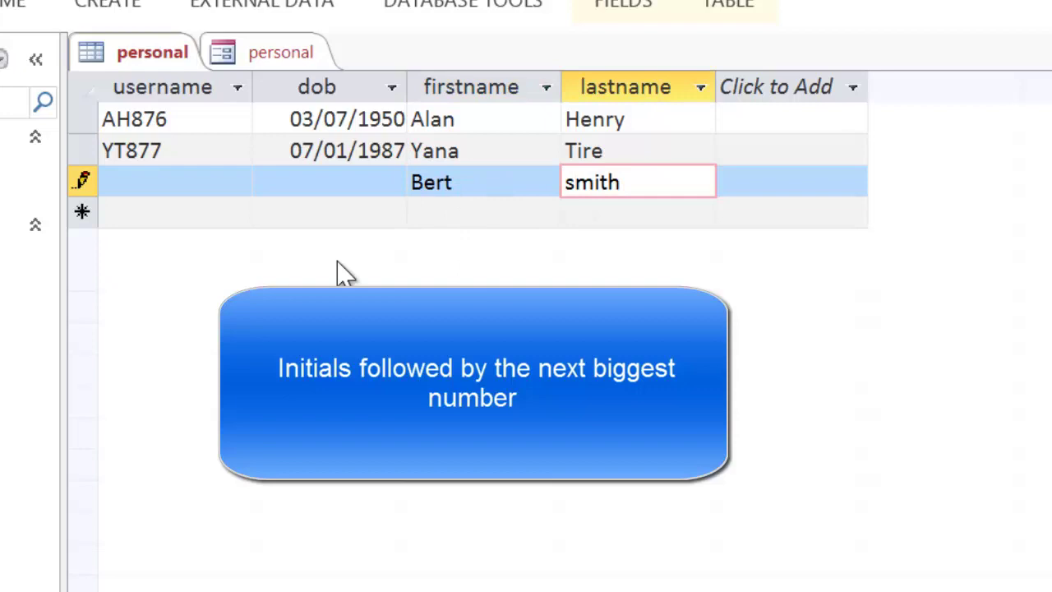
left_click(270, 205)
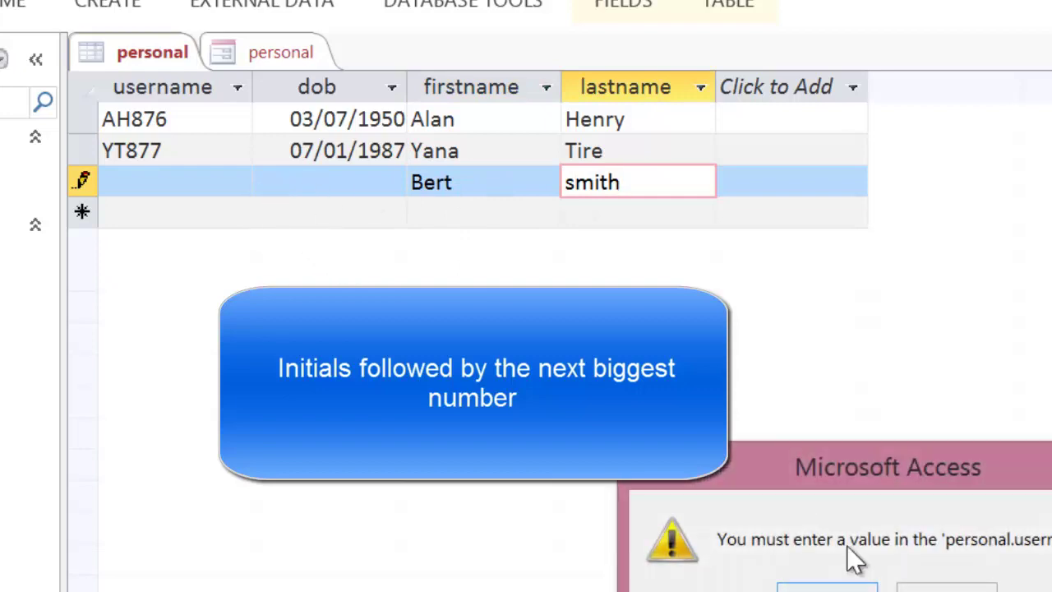
left_click(829, 585)
Step: Give the new record birth date 04/01/1999 and a username of the initials plus 878
left_click(297, 181)
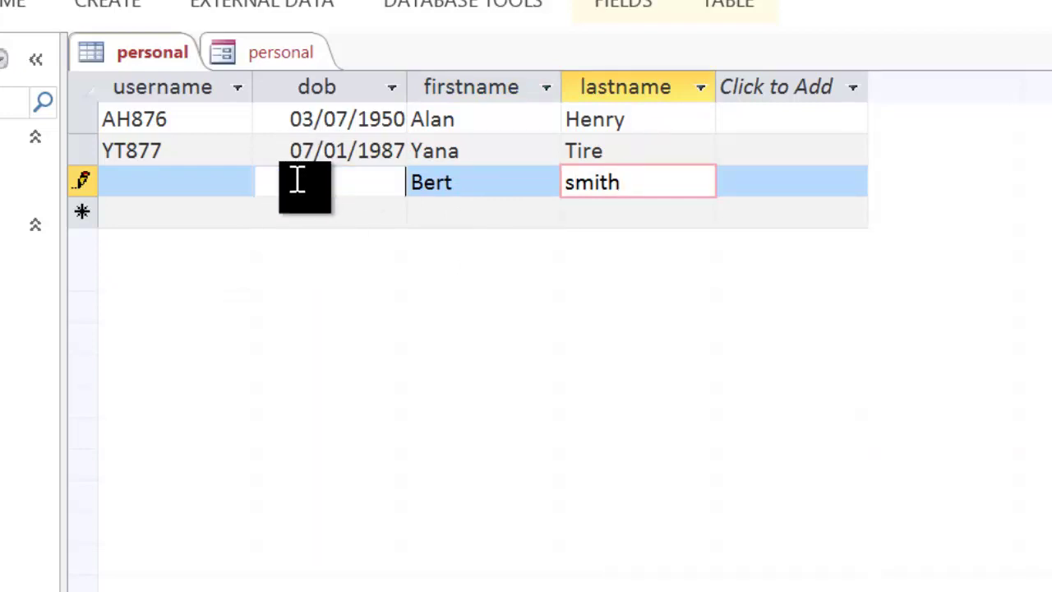
left_click(298, 180)
type("04")
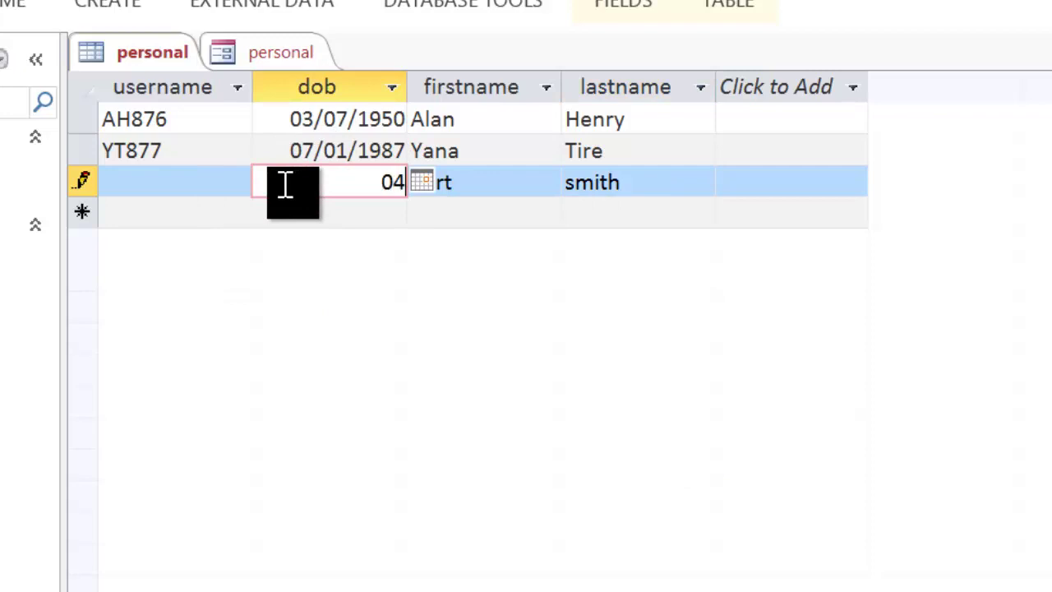
type("/01/1999")
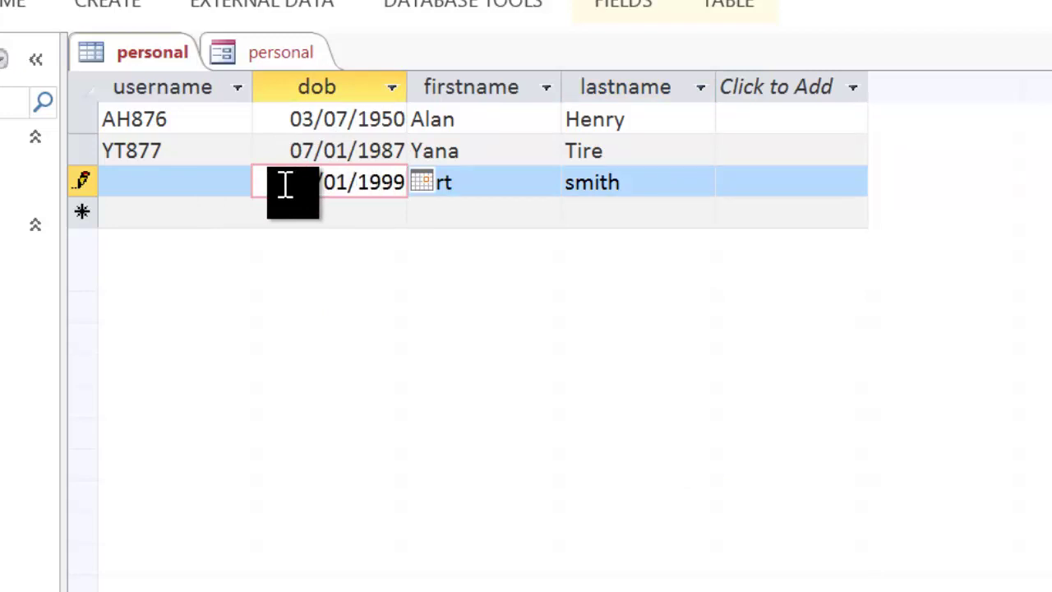
key("ctrl+s")
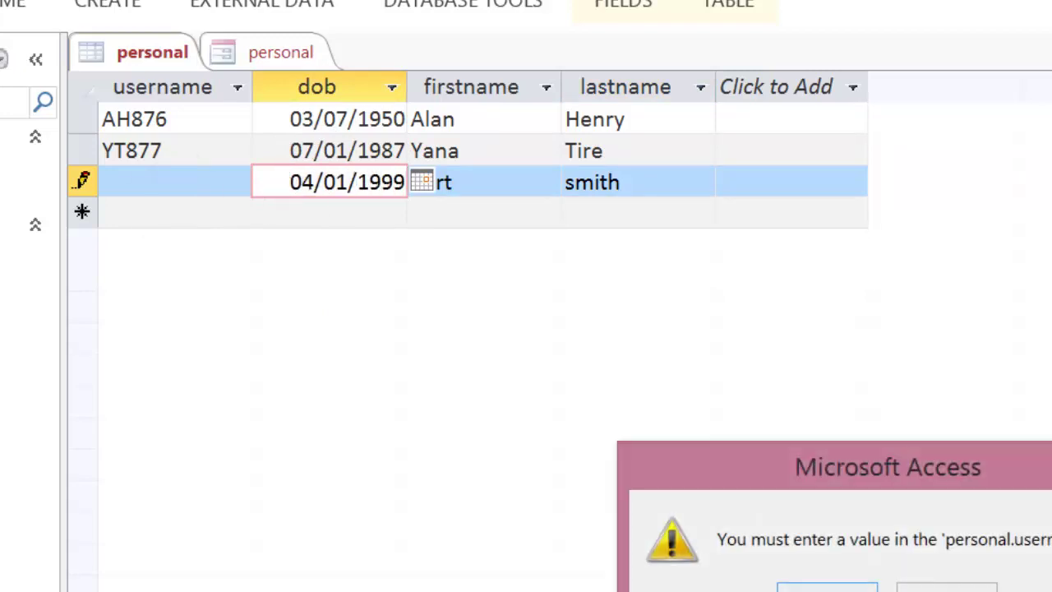
key("Return")
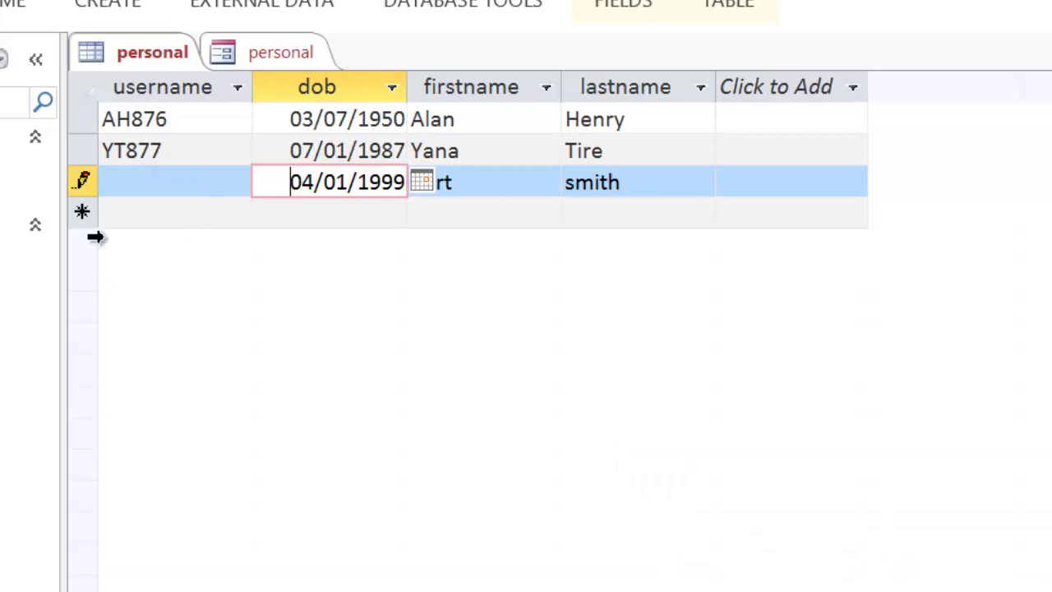
left_click(137, 180)
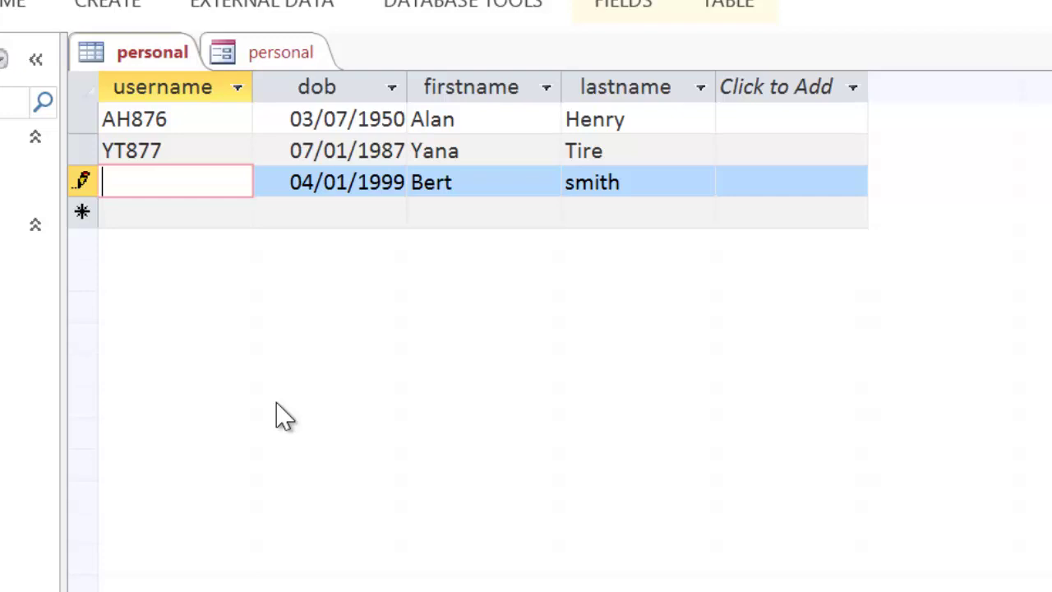
type("BS")
type("878")
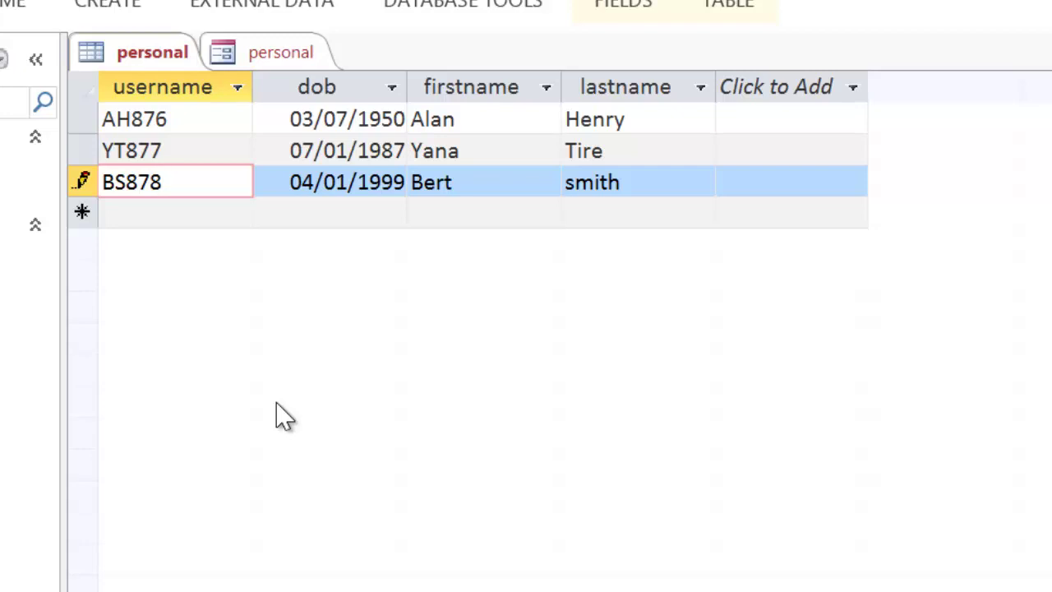
Step: Create a new design-view query with the personal table added
left_click(116, 10)
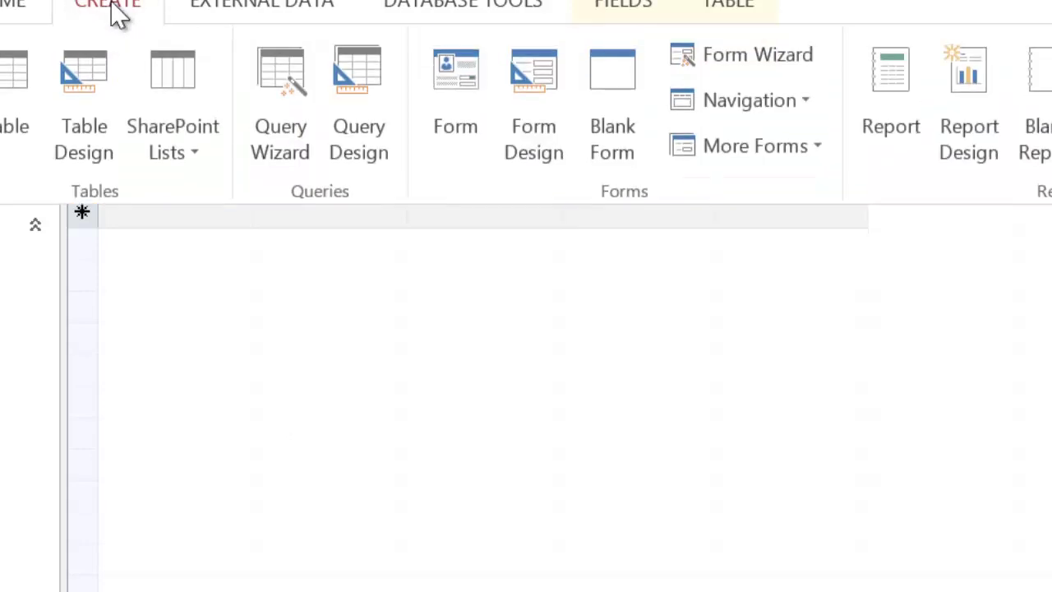
left_click(359, 76)
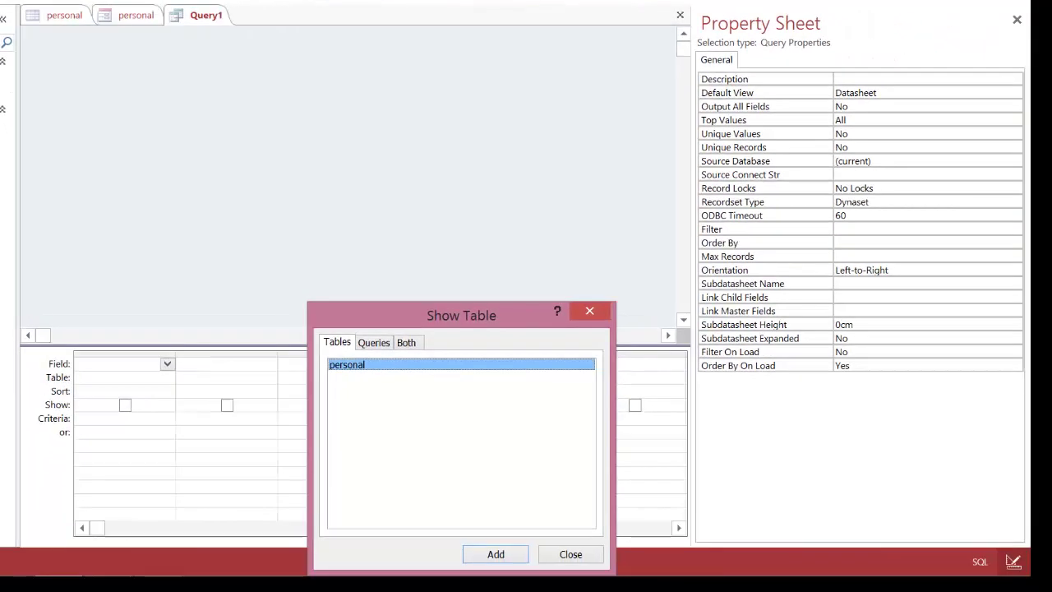
key("Return")
left_click(575, 556)
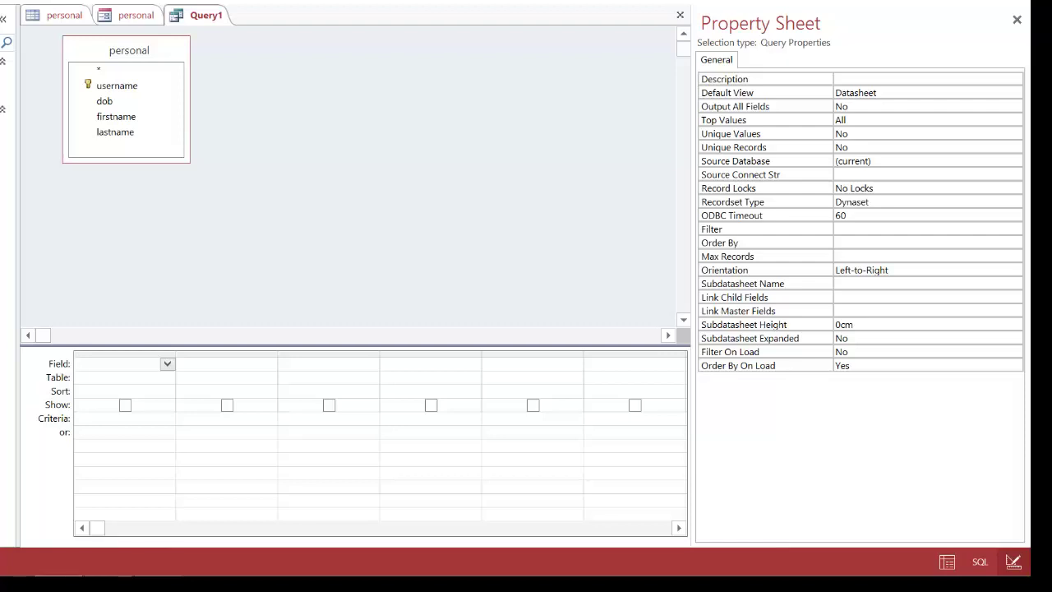
Step: Widen the first column of the query grid
left_click(167, 365)
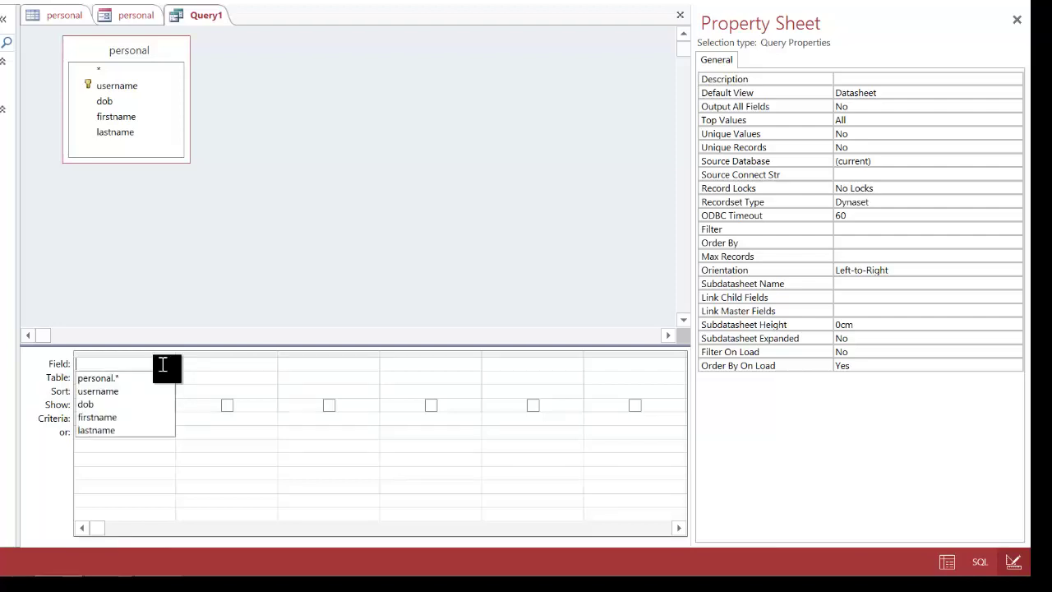
left_click(206, 367)
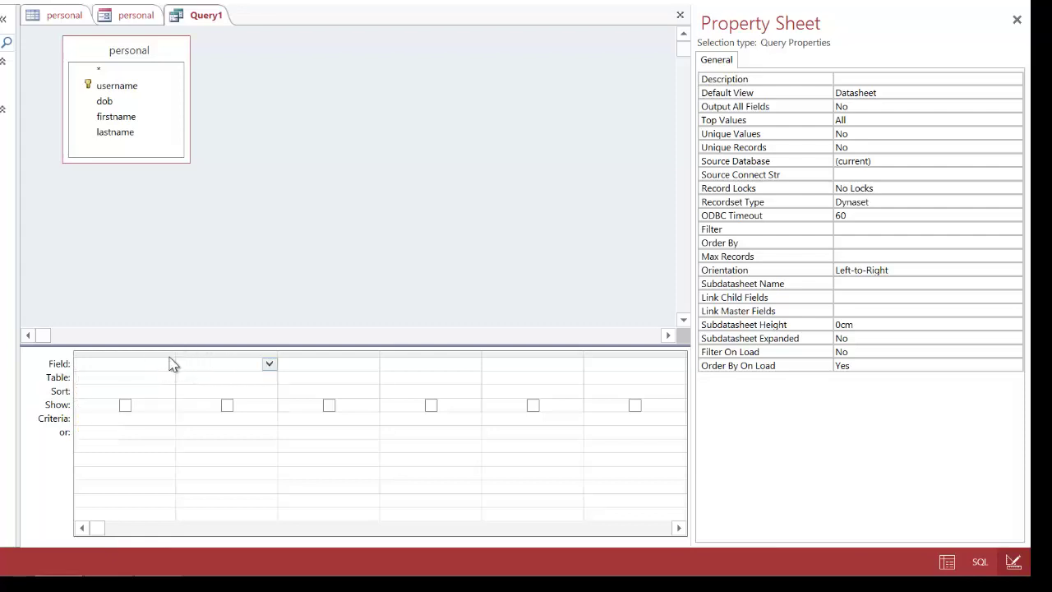
left_click_drag(175, 360, 359, 399)
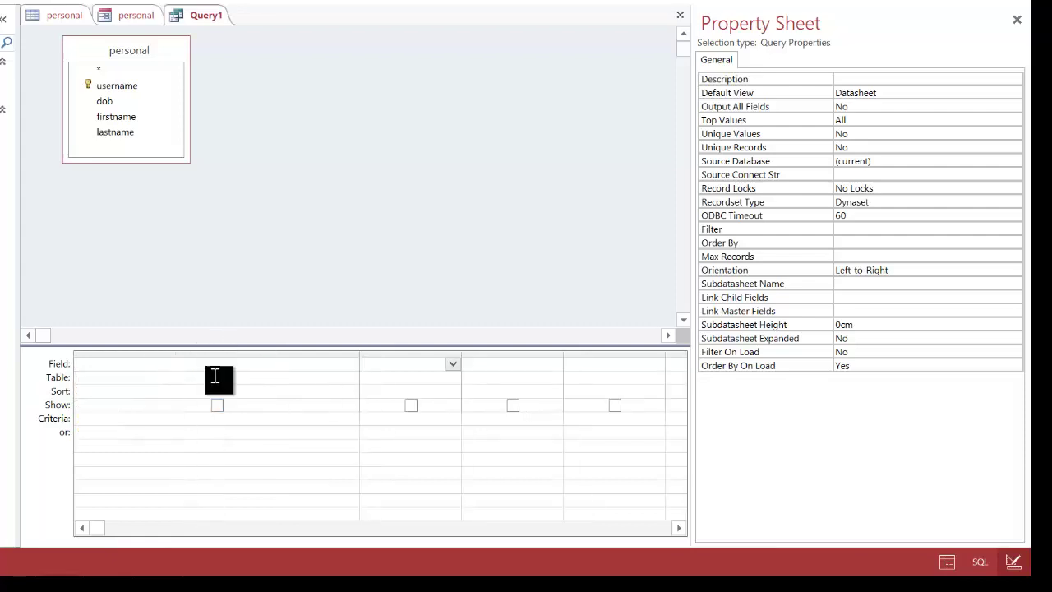
left_click(128, 366)
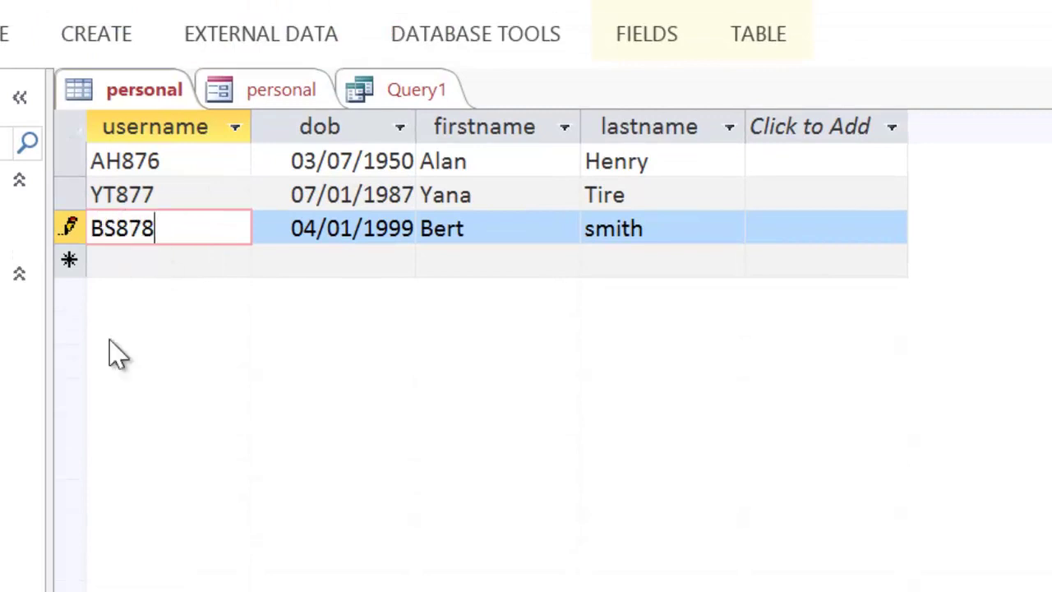
Step: Sort the username column A to Z
left_click(121, 225)
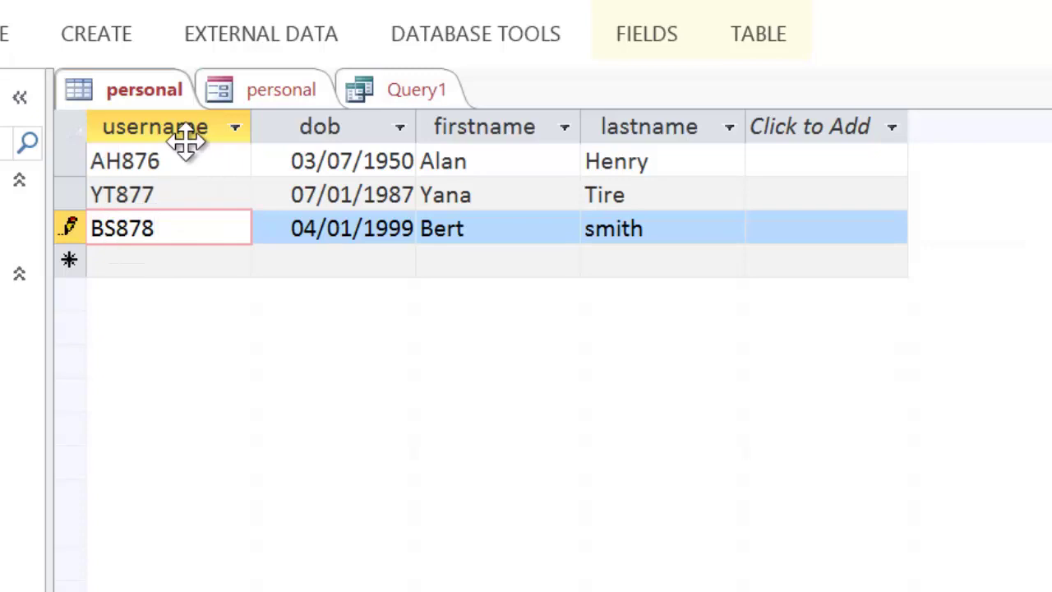
left_click(235, 130)
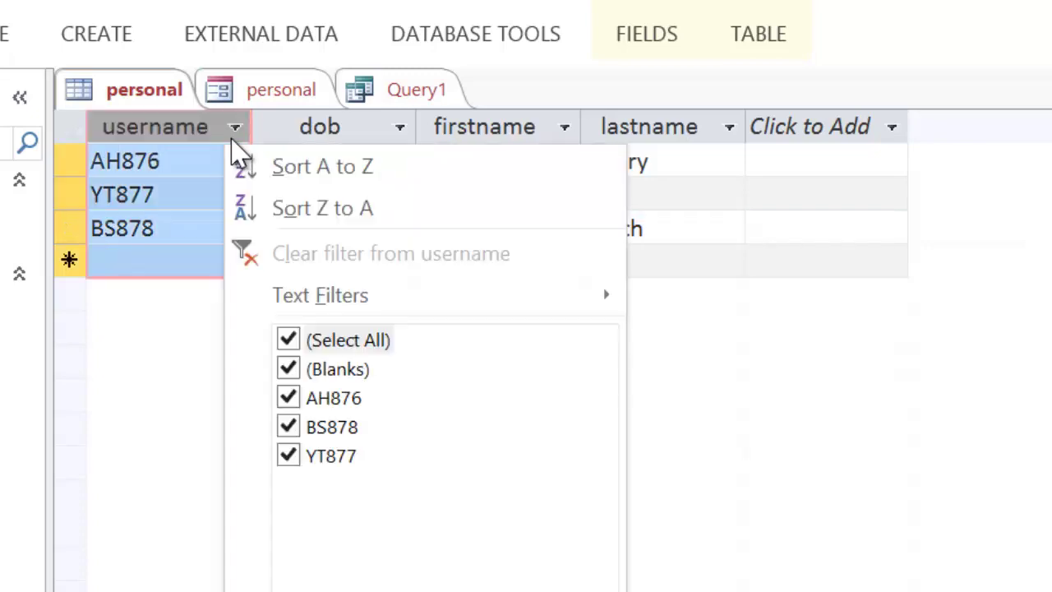
left_click(326, 168)
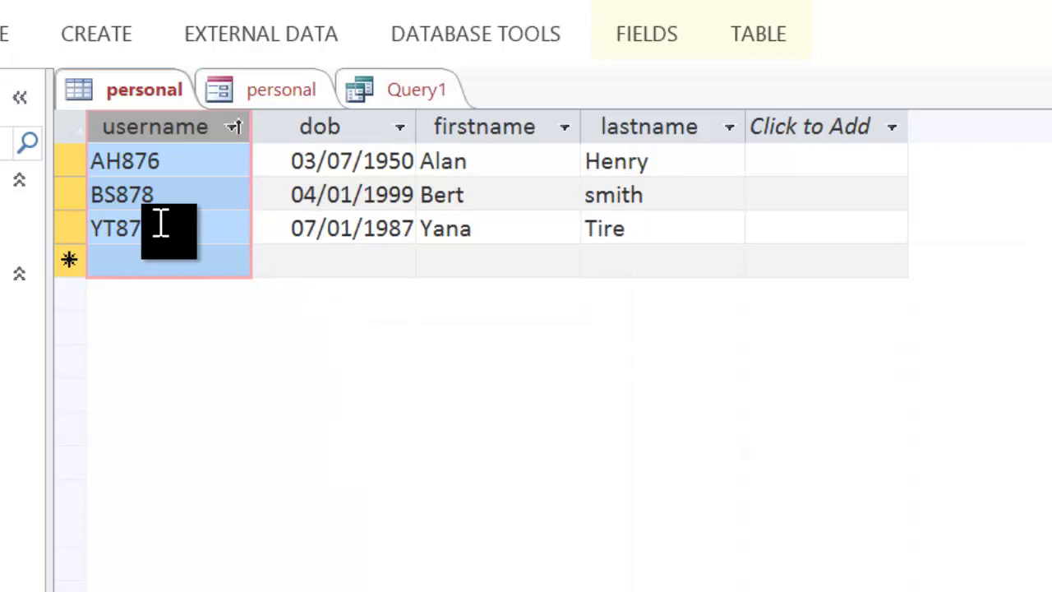
Step: Select the last three digits, 876, of the AH876 username
left_click(156, 192)
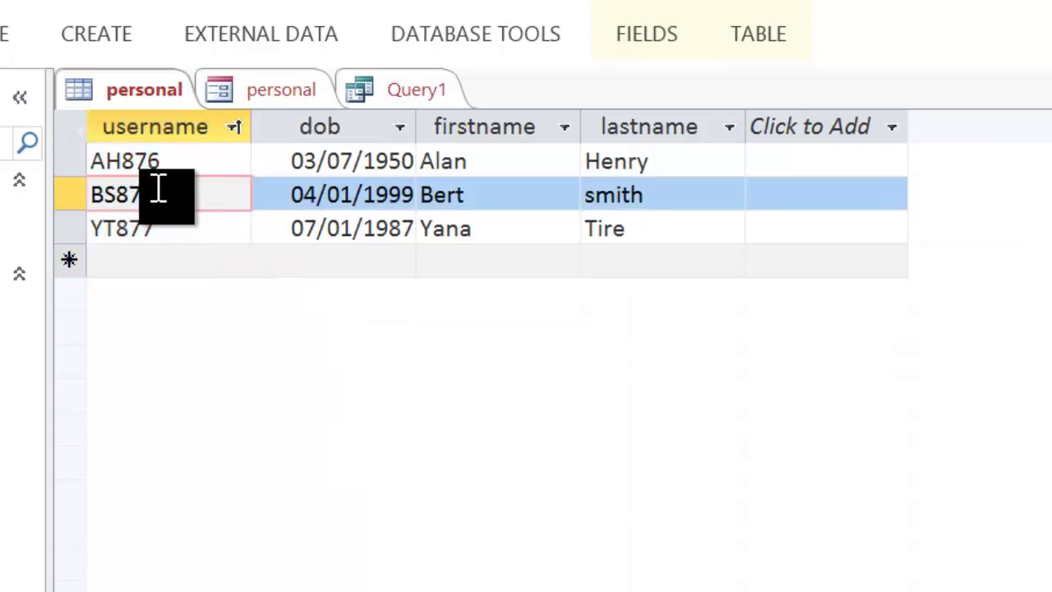
left_click(87, 162)
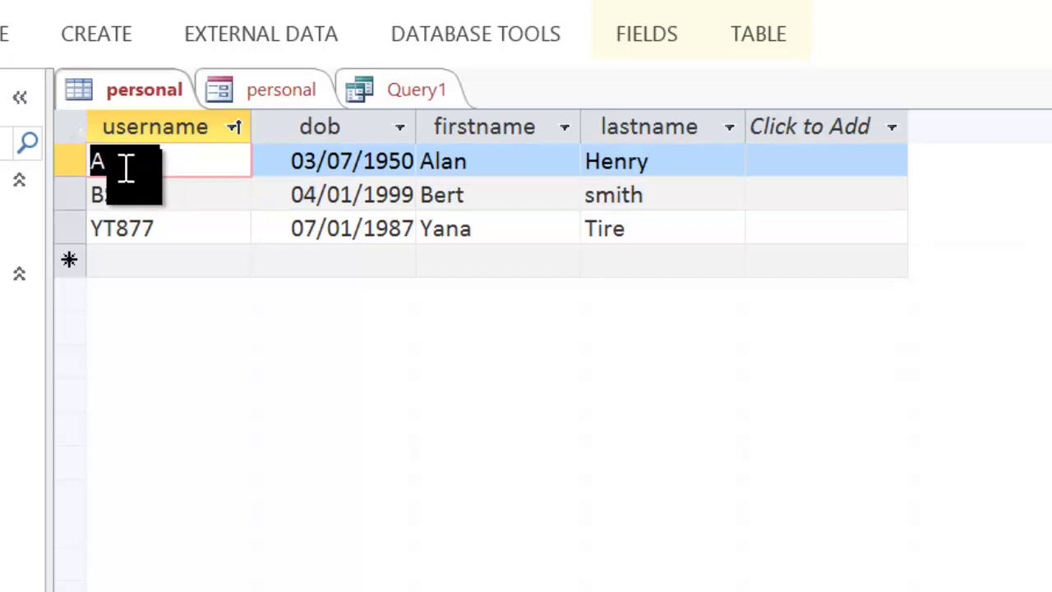
right_click(125, 171)
left_click(97, 162)
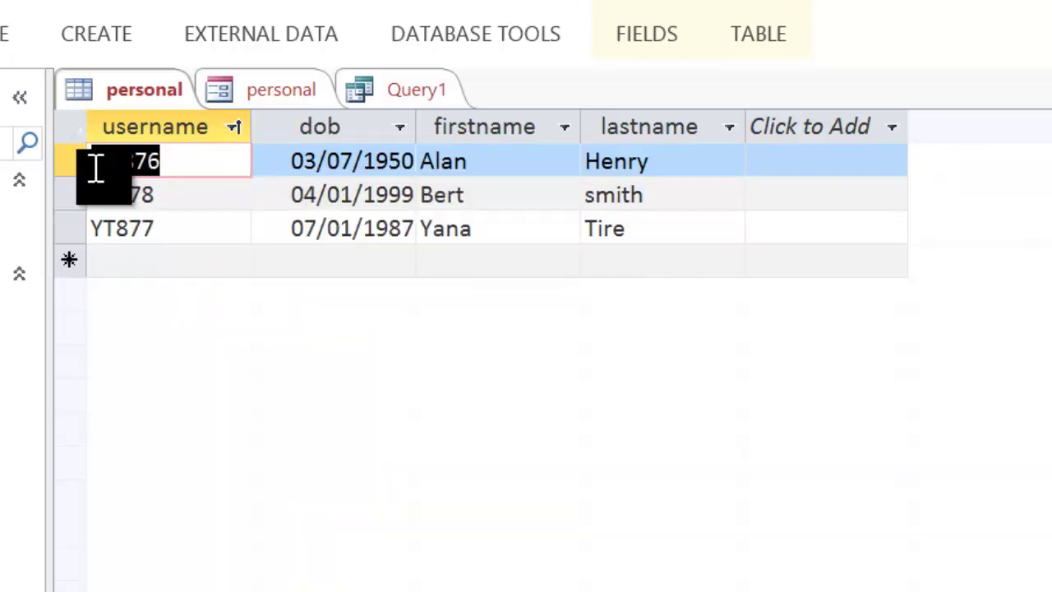
left_click_drag(124, 164, 192, 165)
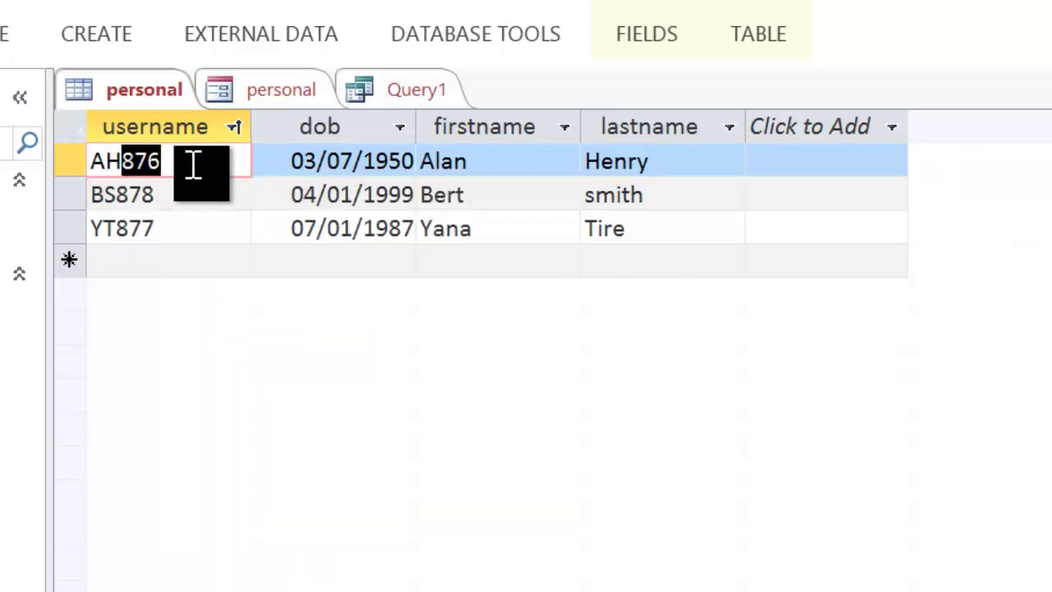
Step: Enter max(right(username,3)) in Query1's first Field cell and run it, returning 878
left_click(416, 92)
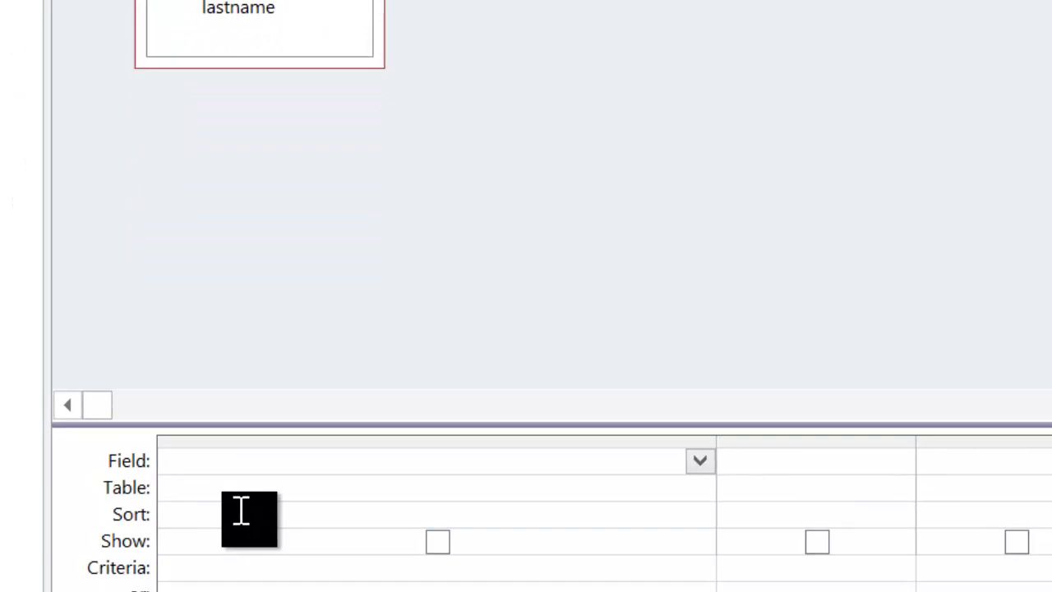
type("right")
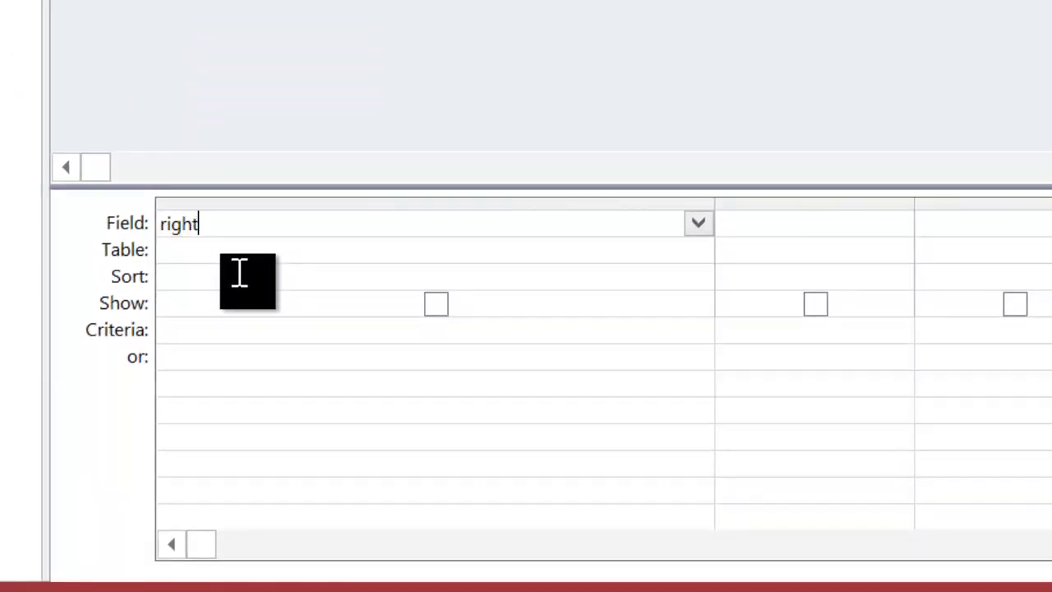
type("(username,3")
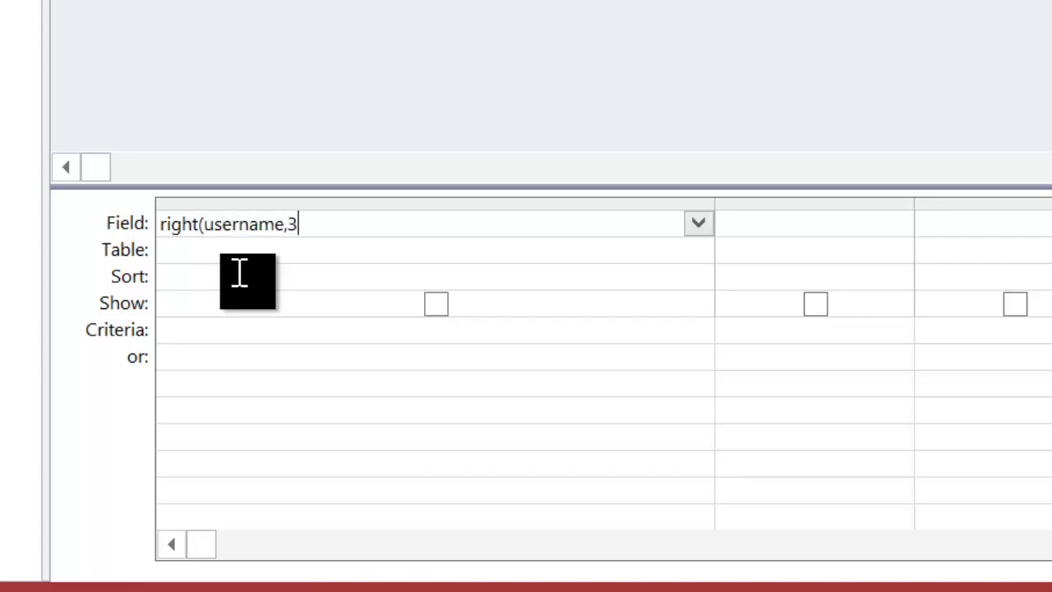
type(")")
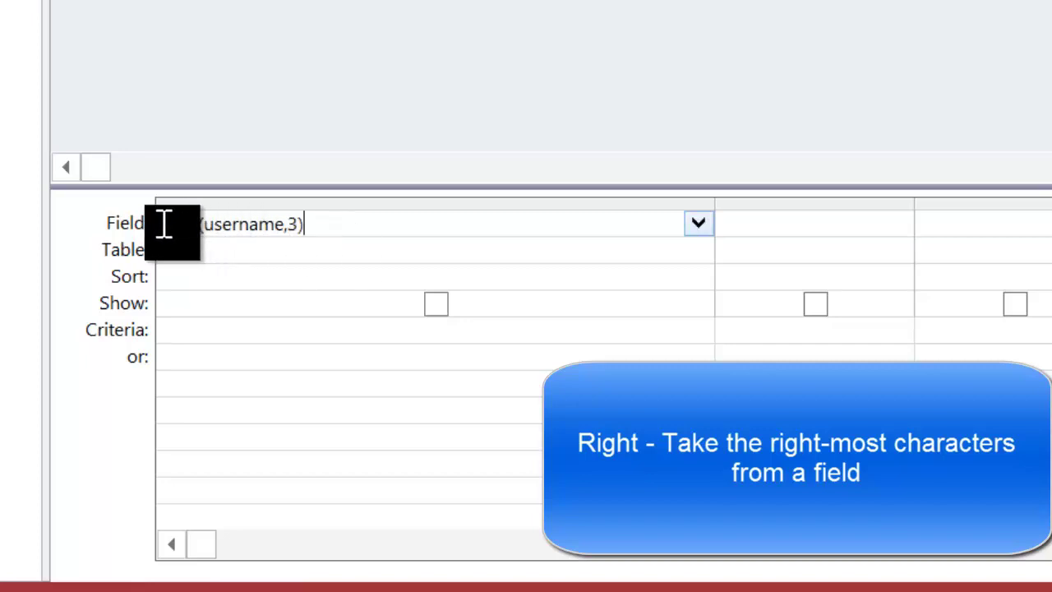
type("ma")
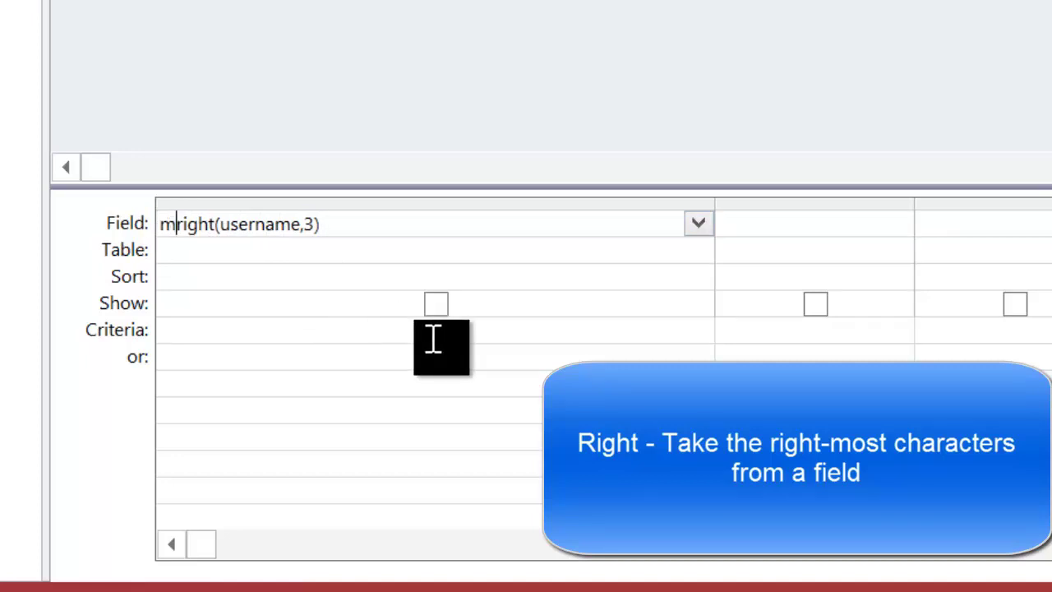
type("x(")
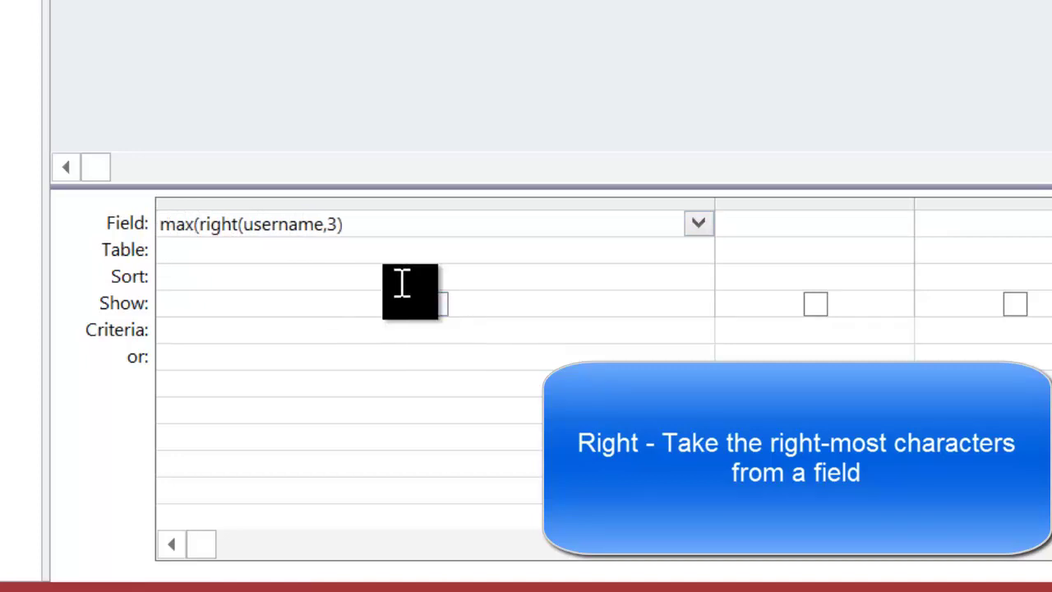
left_click(388, 227)
type(")")
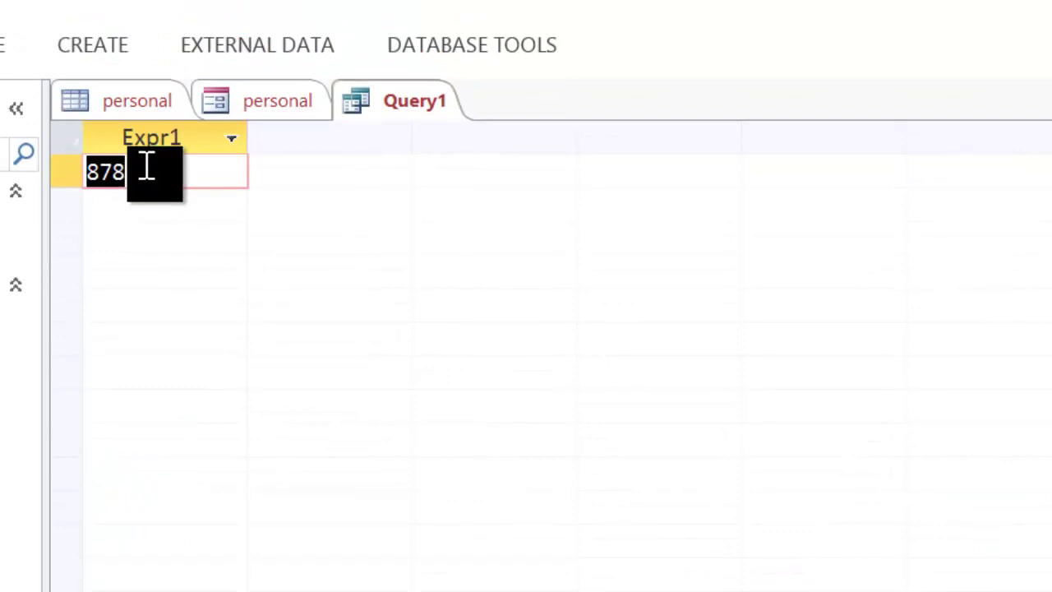
left_click(146, 167)
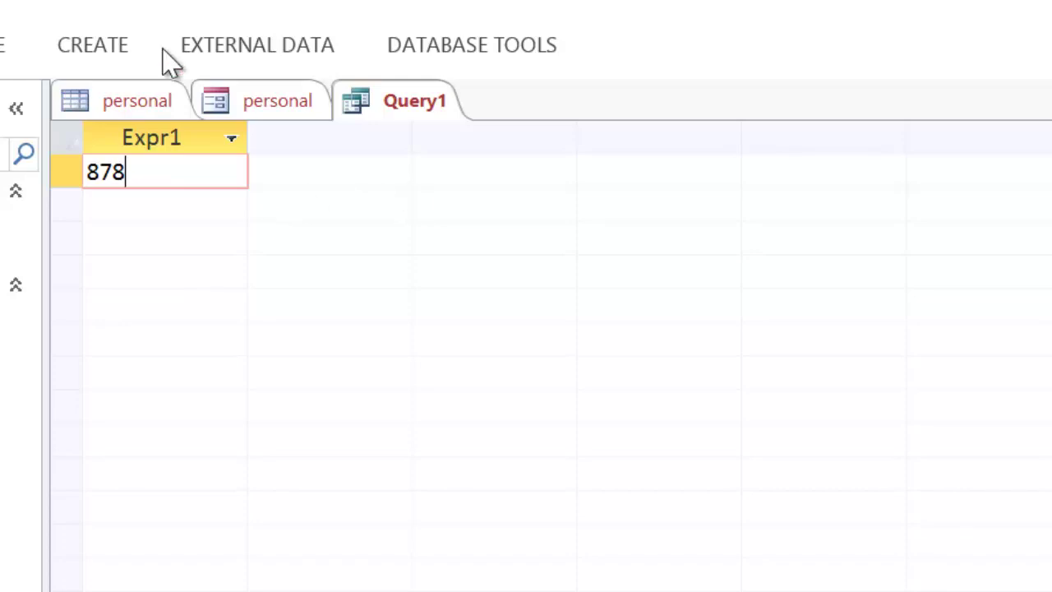
Step: Name the calculated field biggestNumber, rerun to confirm 878, and widen its column
left_click(2, 46)
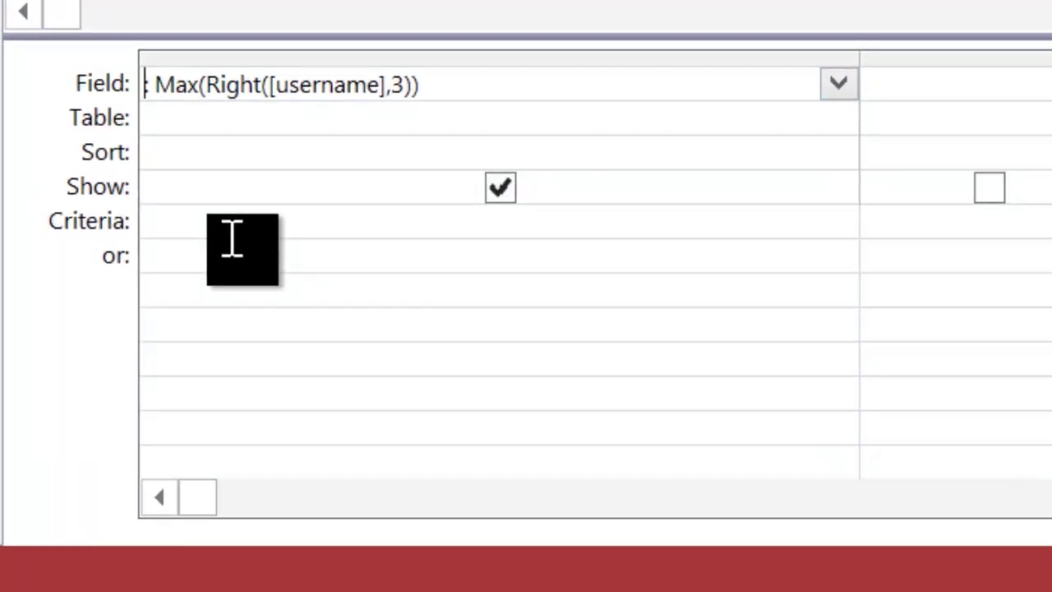
type("biggest")
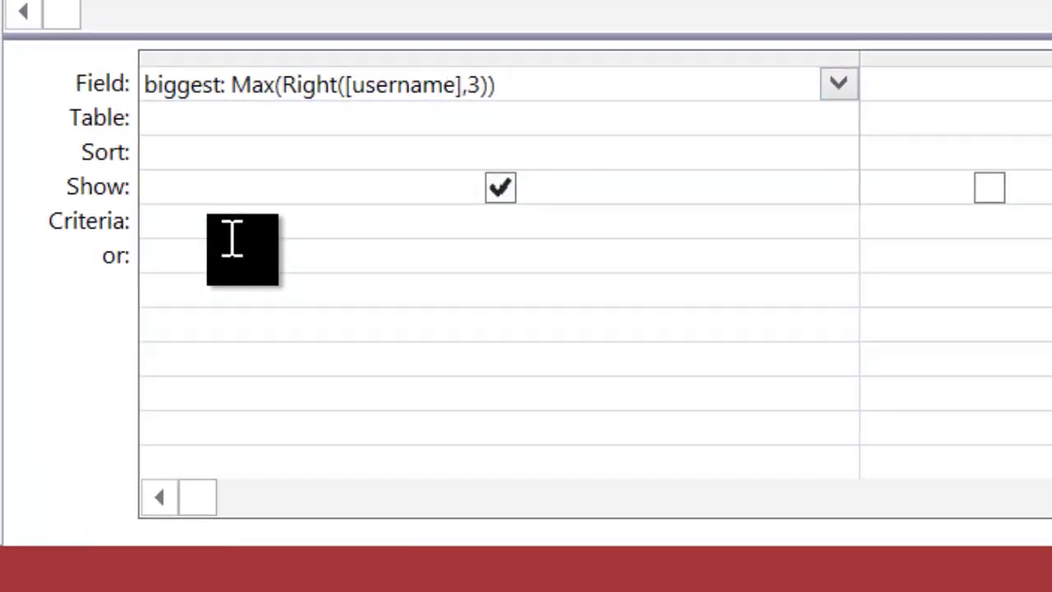
type("Number")
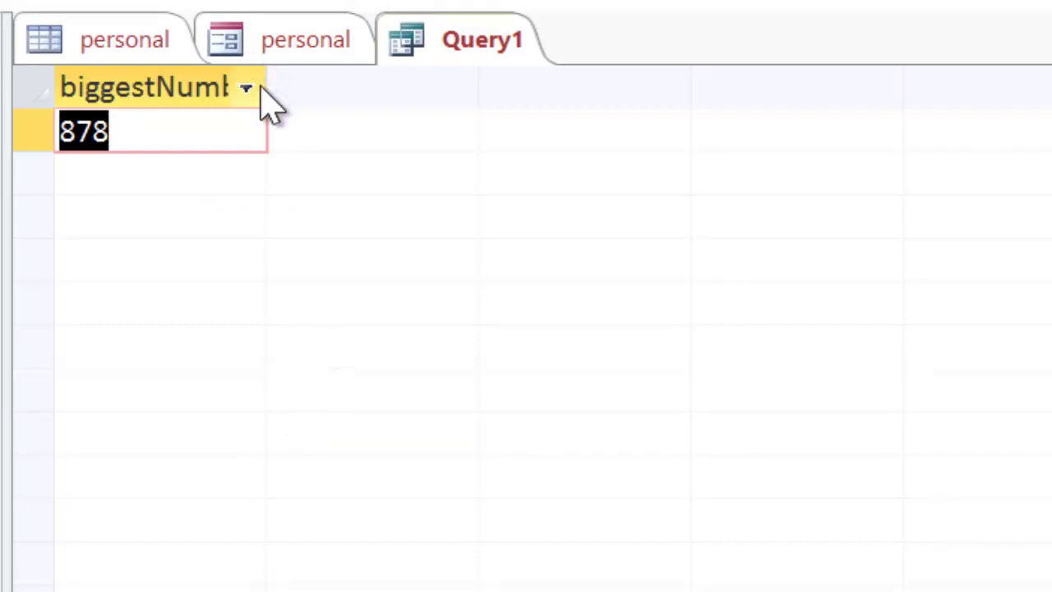
left_click_drag(268, 85, 434, 93)
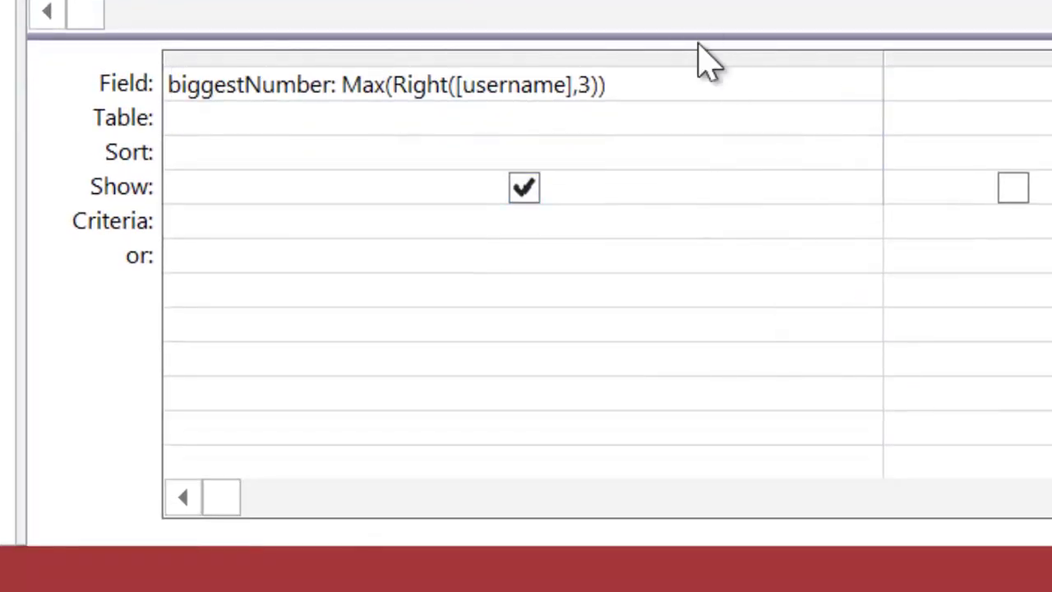
Step: Append + 1 to the biggestNumber expression and save Query1
left_click(699, 85)
type("+")
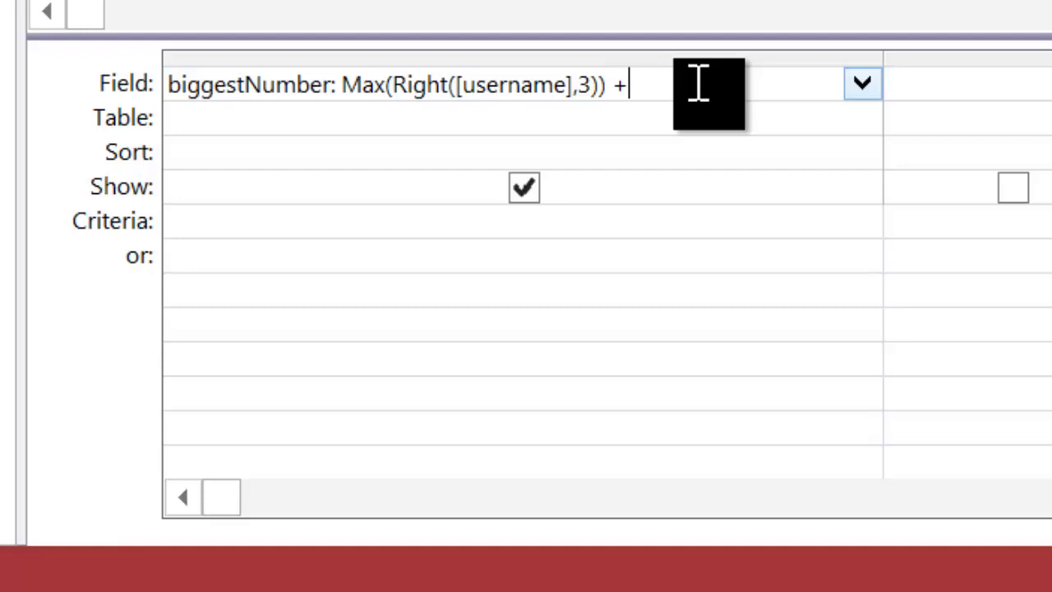
type(" 1")
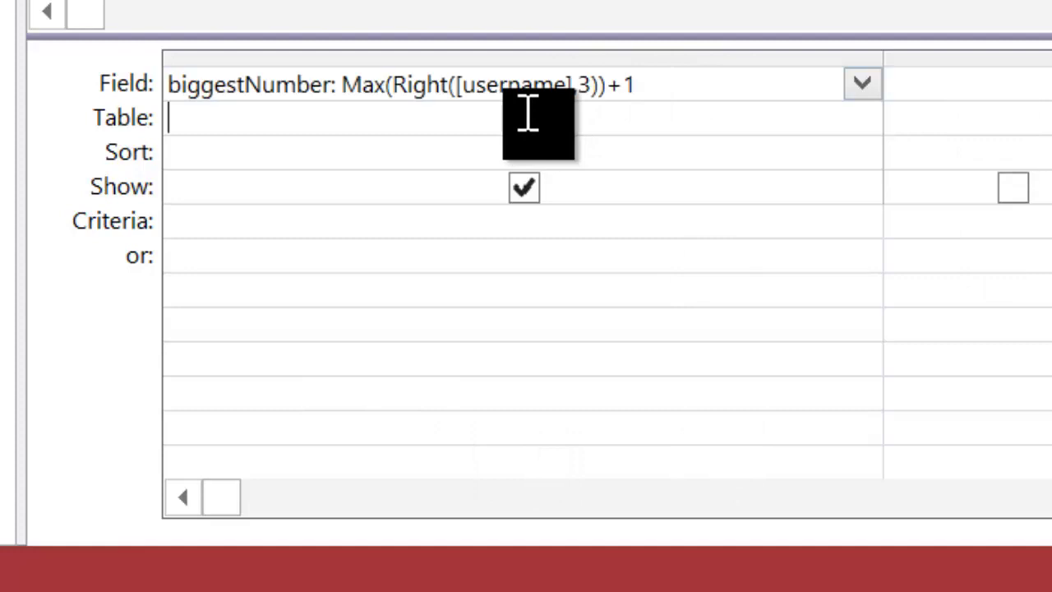
left_click(850, 11)
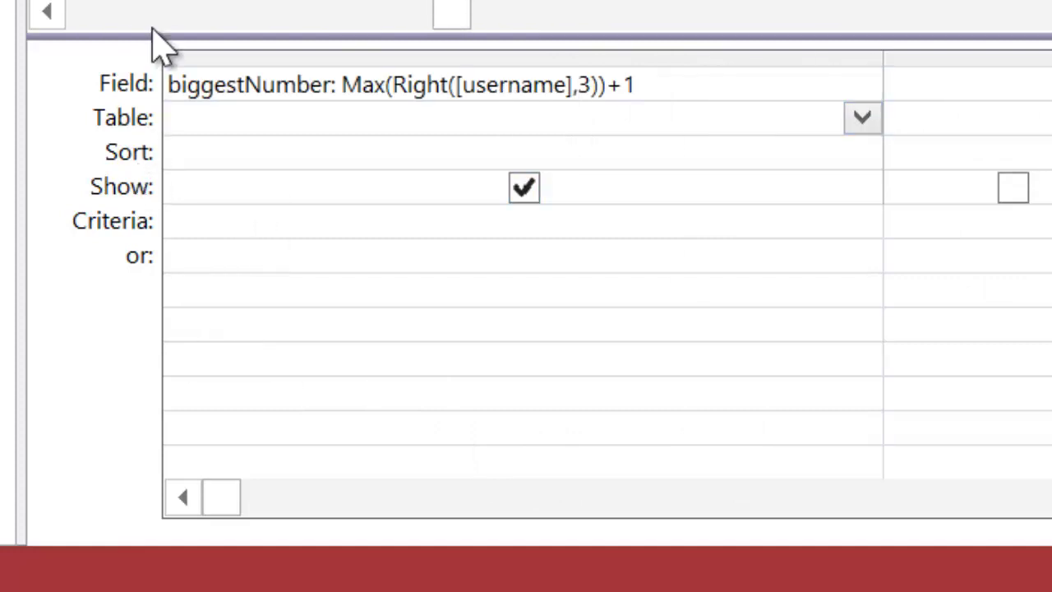
left_click(85, 13)
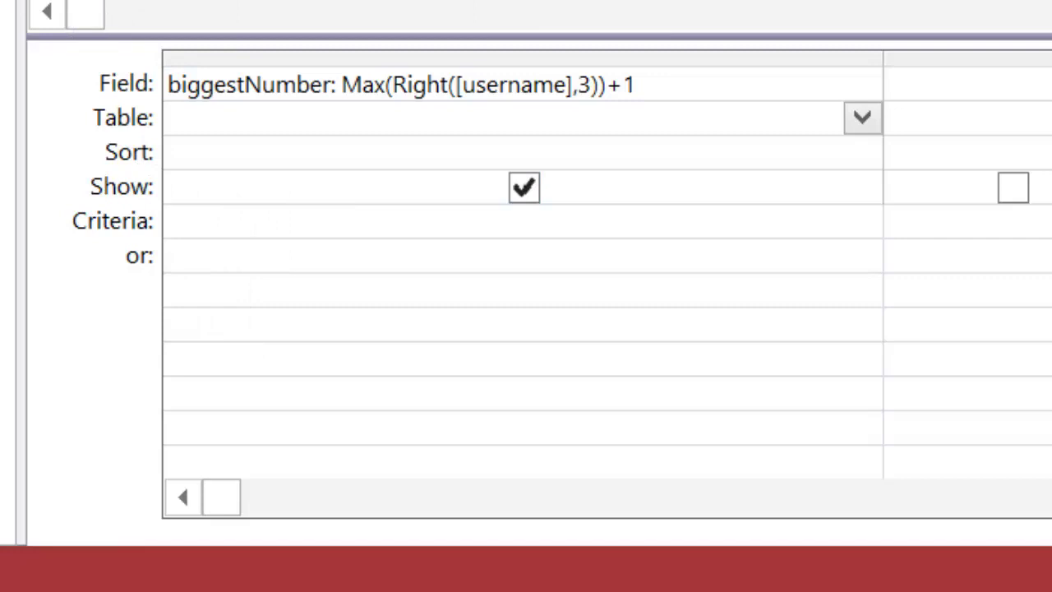